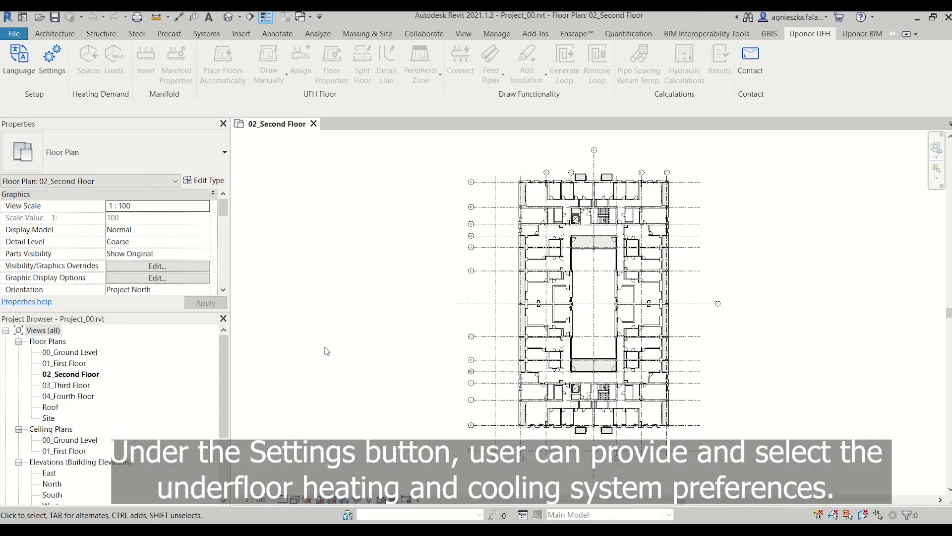
Choose Poland as the project region in the UFH general settings and apply it
left_click(52, 74)
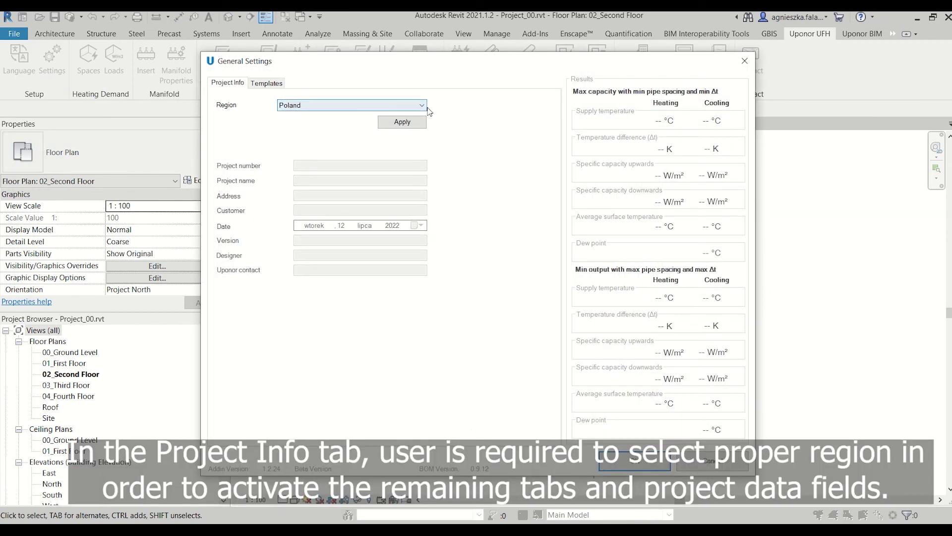
left_click(421, 105)
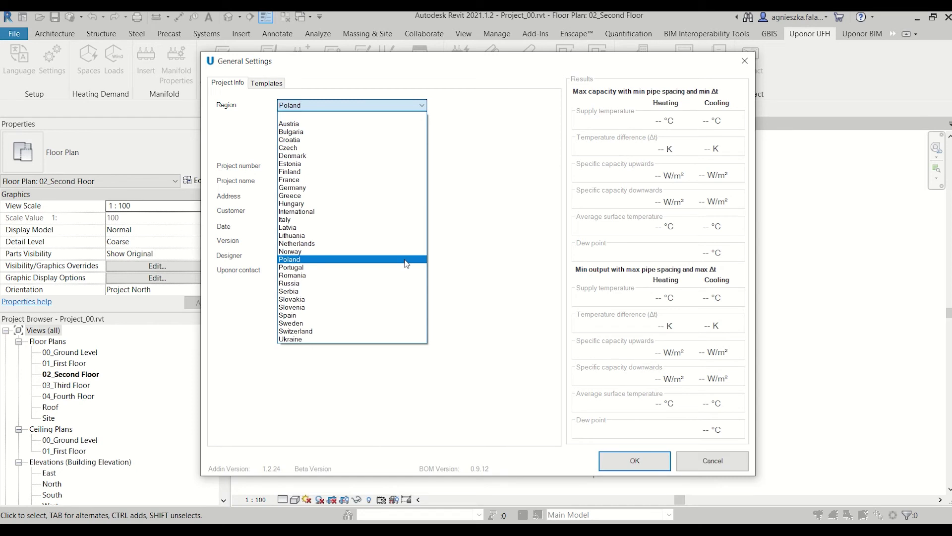
left_click(405, 259)
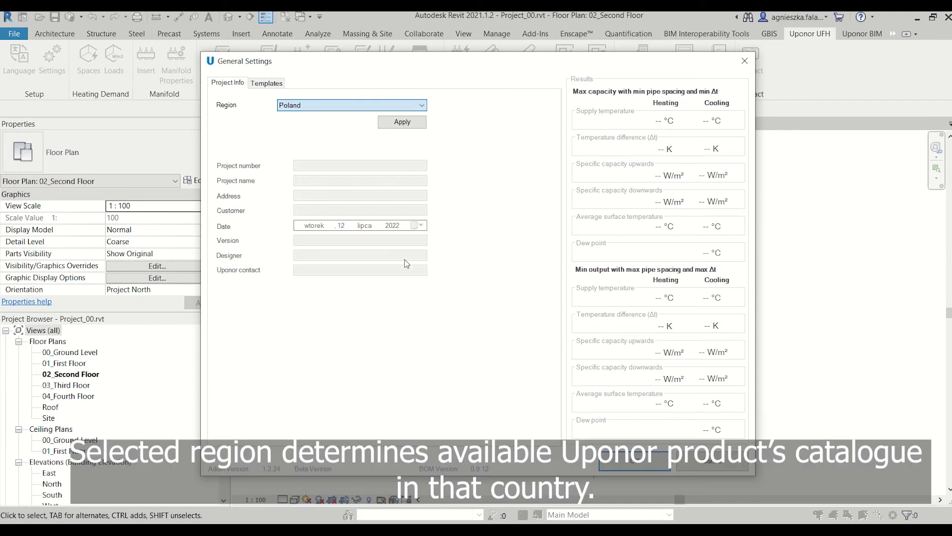
left_click(409, 125)
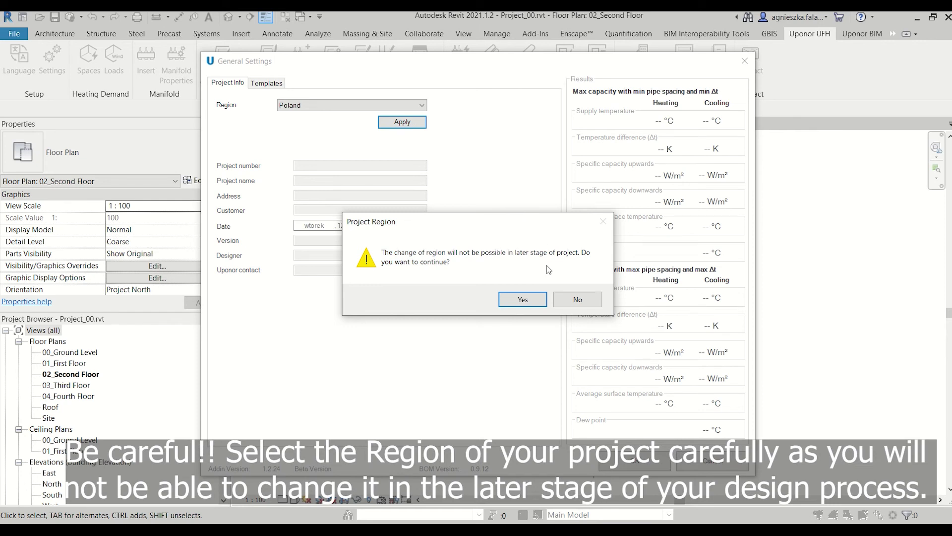
Confirm the Poland region lock, then enter project number 123, name XXX, address, customer, version 01 and designer
left_click(538, 300)
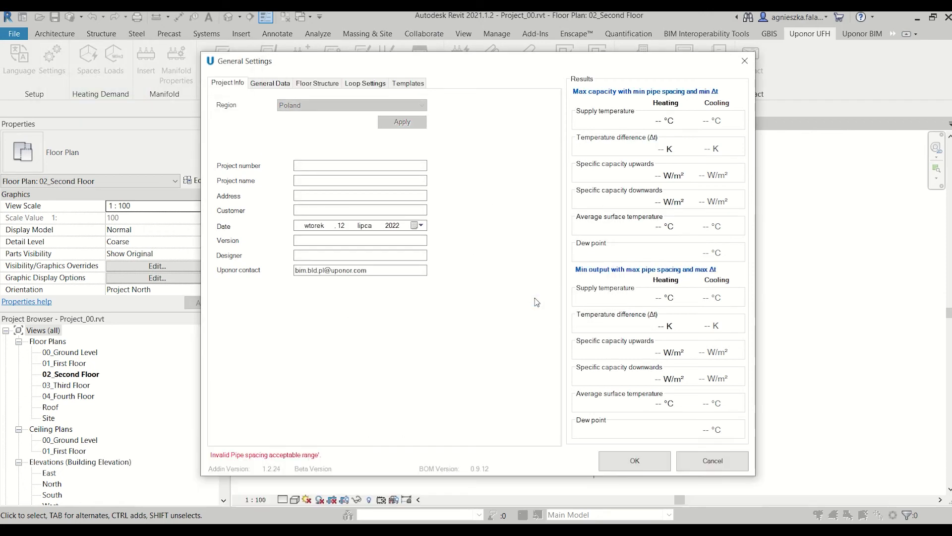
left_click(394, 165)
type("123")
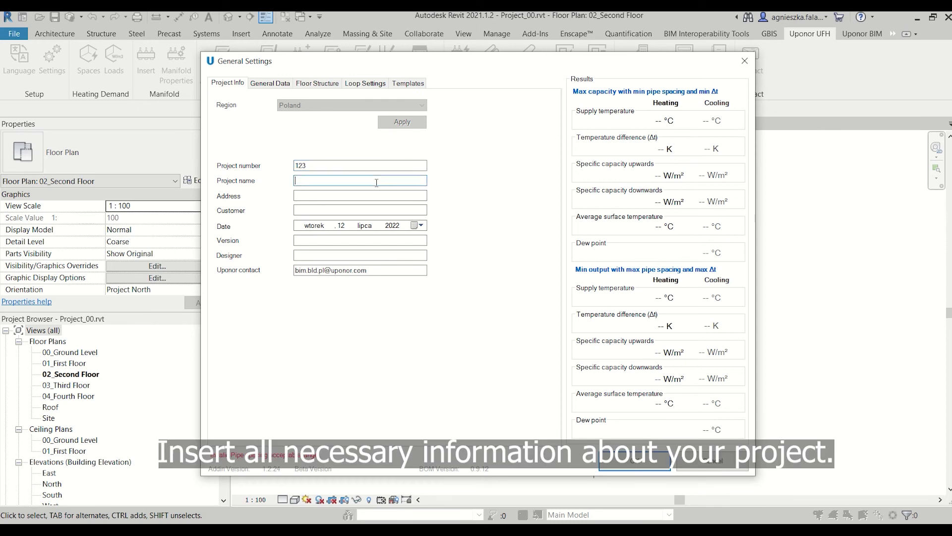
type("XXX")
key("Tab")
type("Kol")
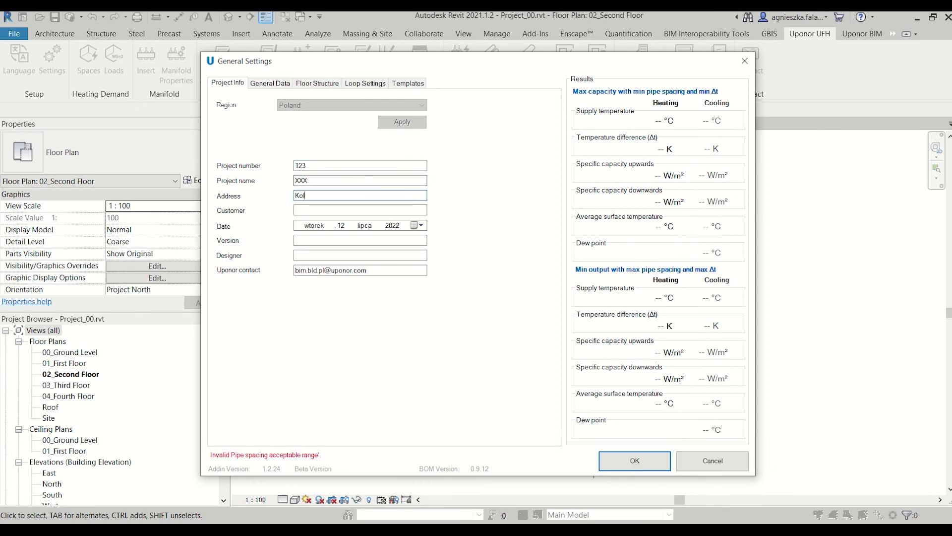
type("ejowa")
key("Tab")
type("YYY")
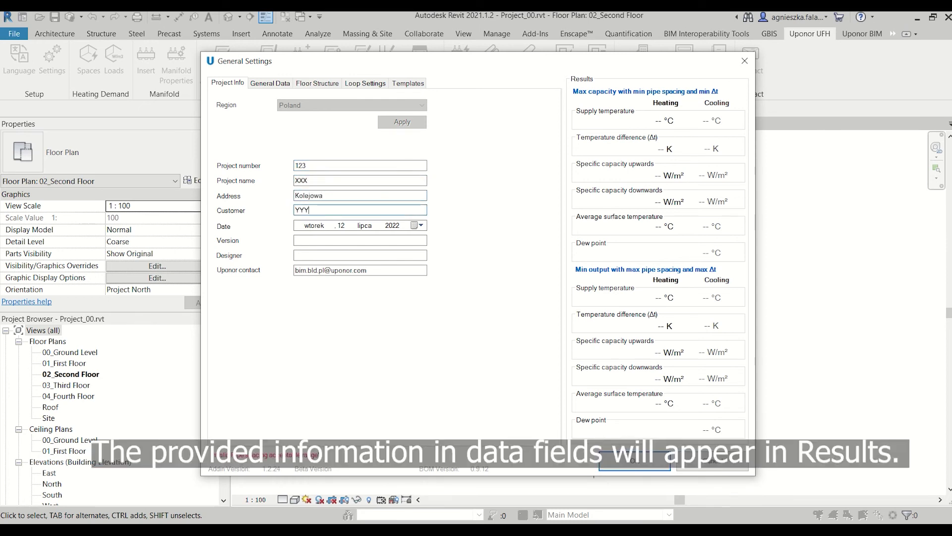
left_click(336, 239)
type("01")
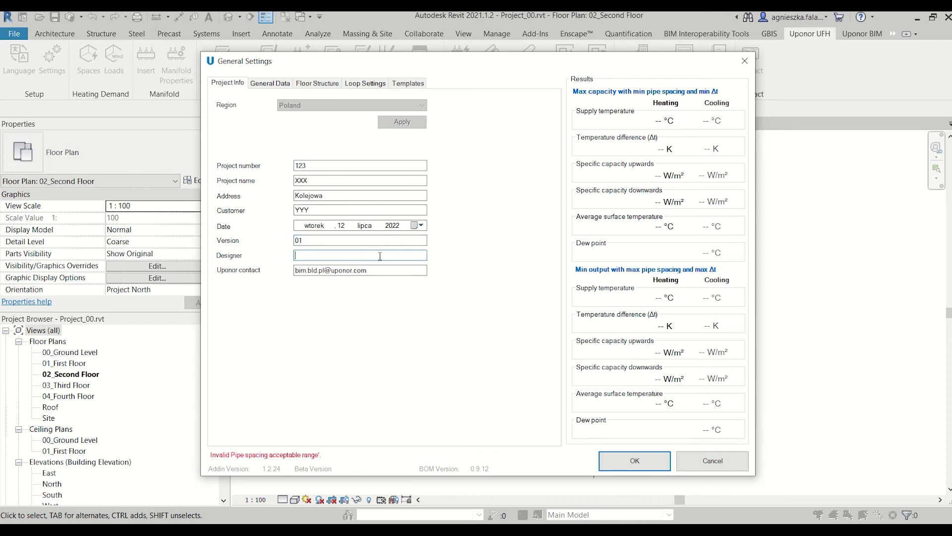
type("Kęsik")
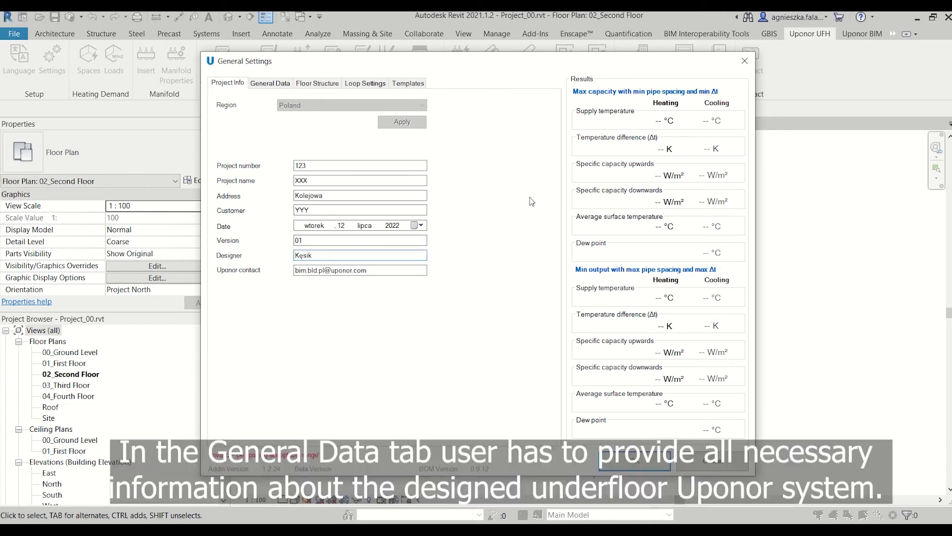
Set project scope to Heating and Cooling, system Classic, and pipe comfort pipe plus 17X2,0 640M
left_click(281, 88)
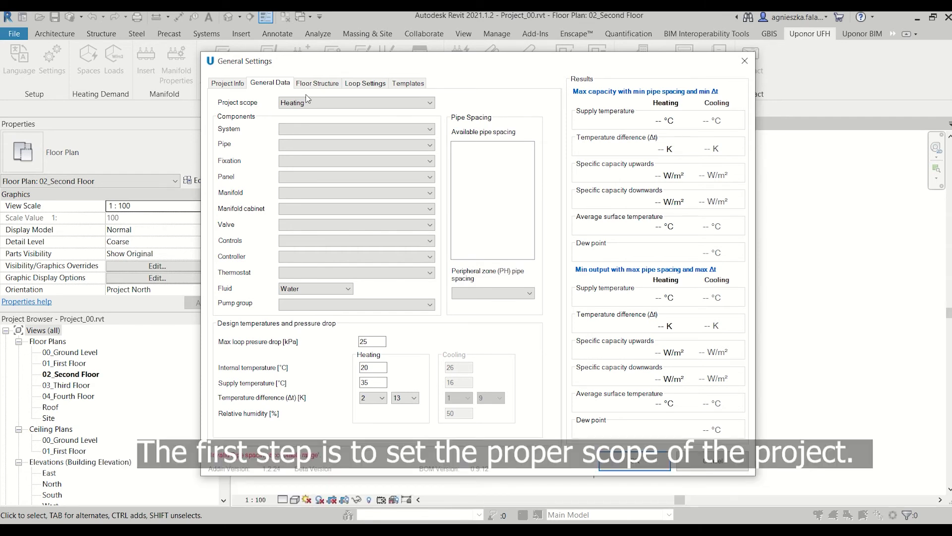
left_click(431, 103)
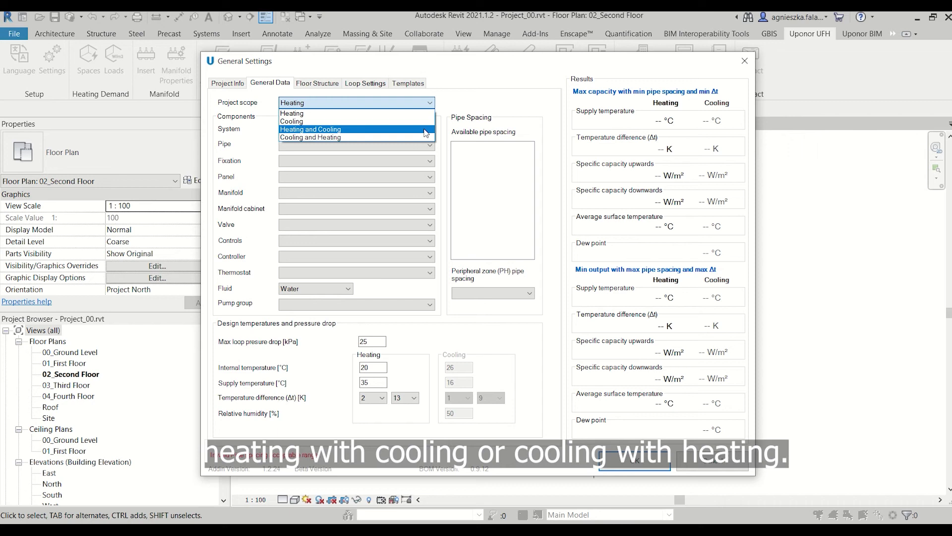
left_click(426, 133)
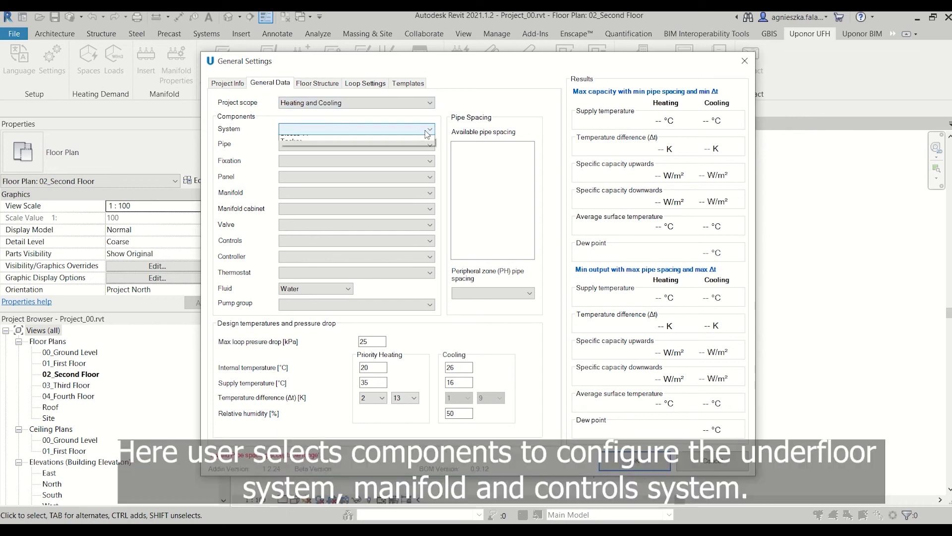
left_click(427, 130)
left_click(427, 139)
left_click(429, 149)
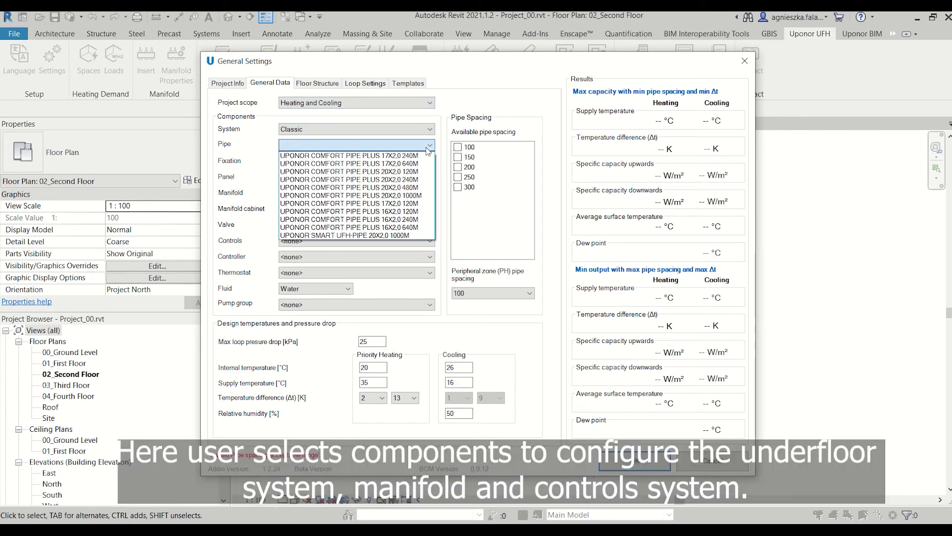
left_click(422, 155)
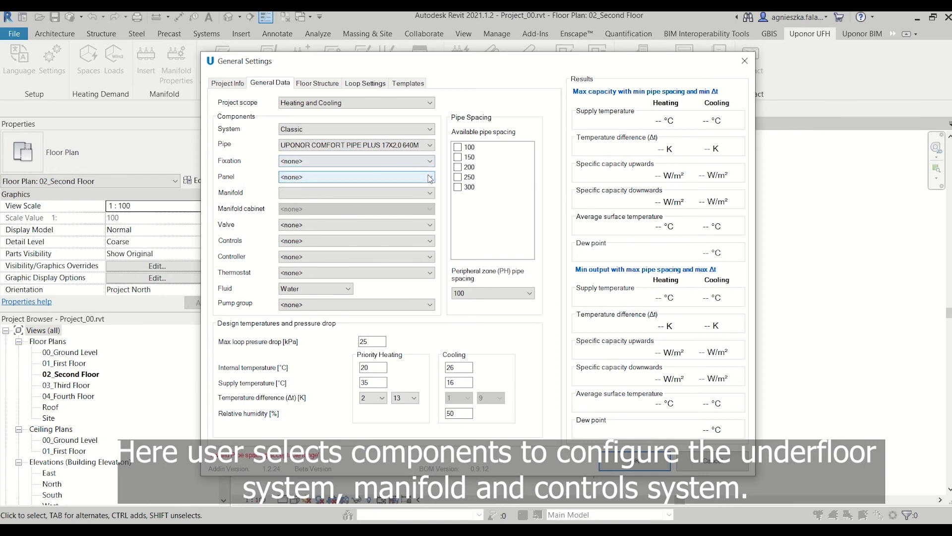
Choose VarioM FM manifold, classic tying wire fixation, On wall cabinet and BALANCING VALVE G1 - RP1
left_click(422, 193)
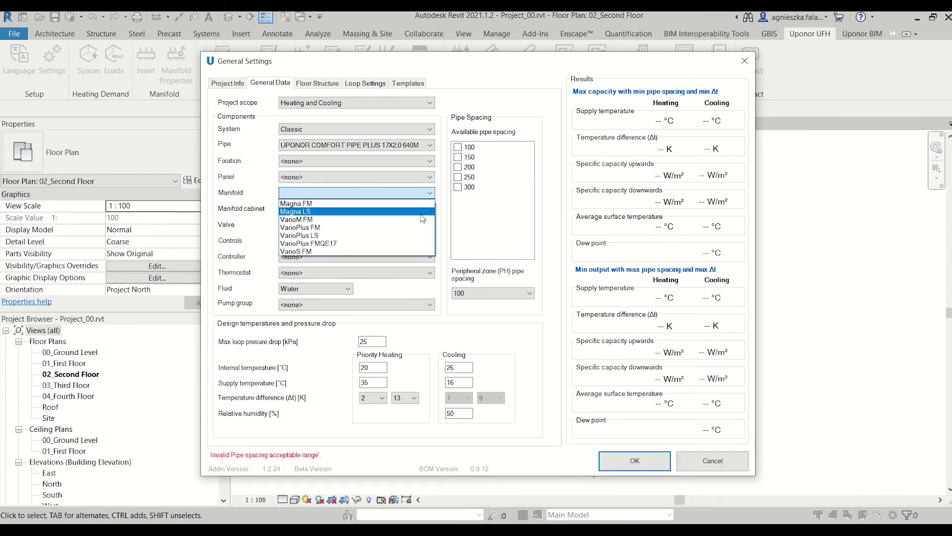
left_click(421, 219)
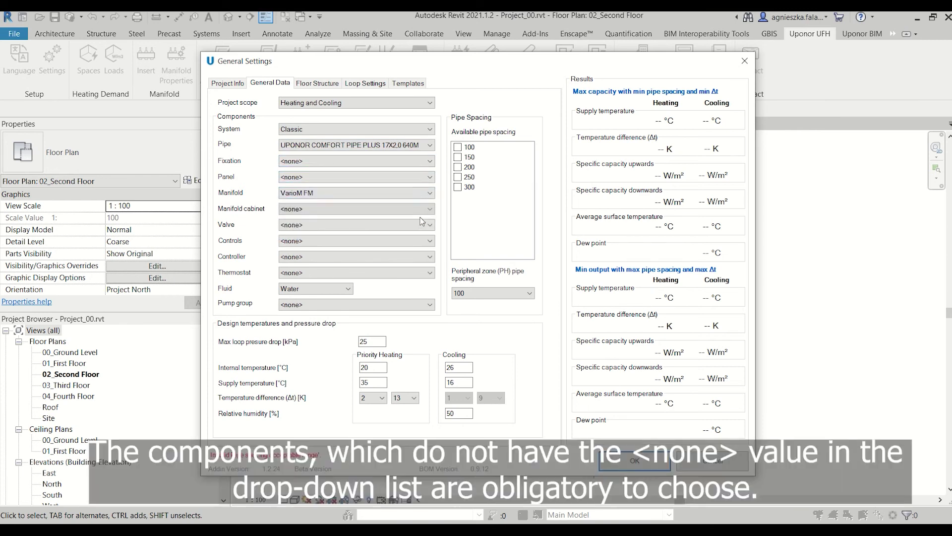
left_click(412, 161)
left_click(409, 180)
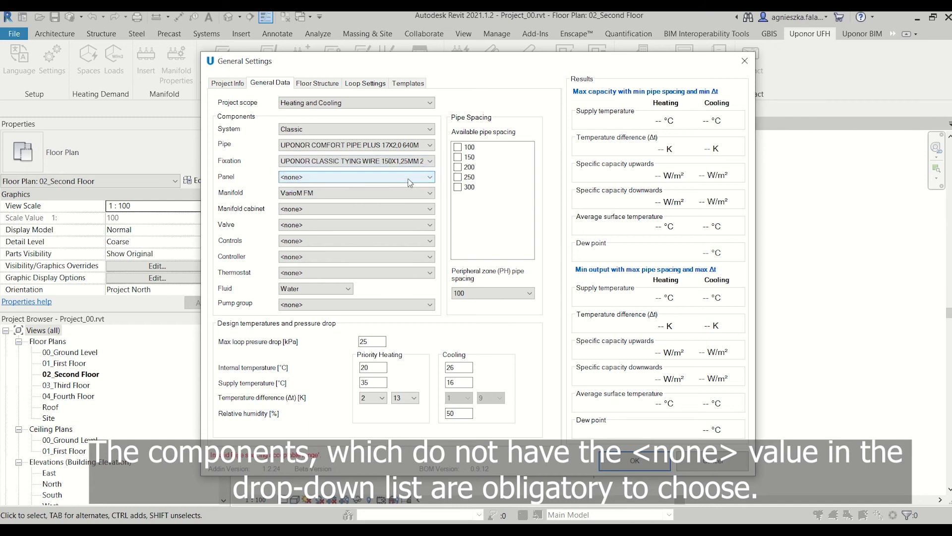
left_click(401, 209)
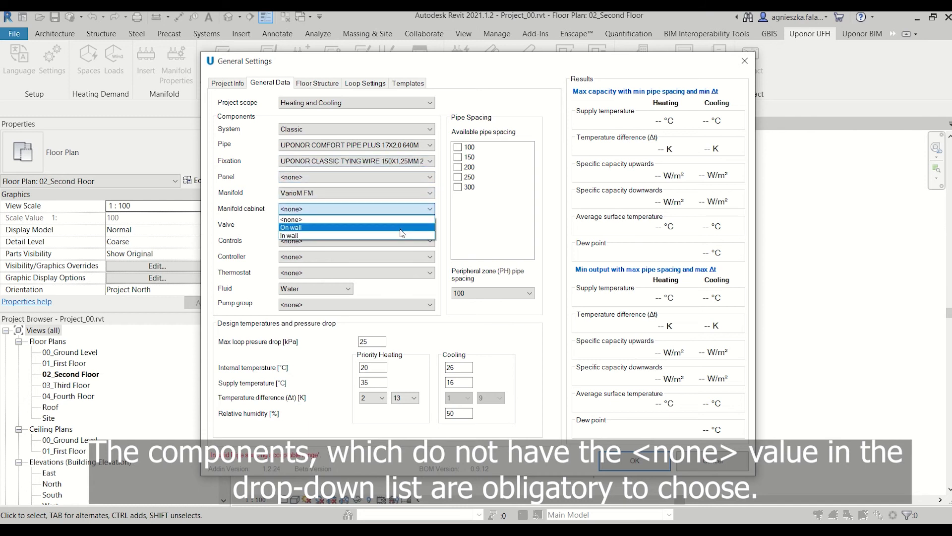
left_click(399, 227)
left_click(398, 224)
left_click(395, 245)
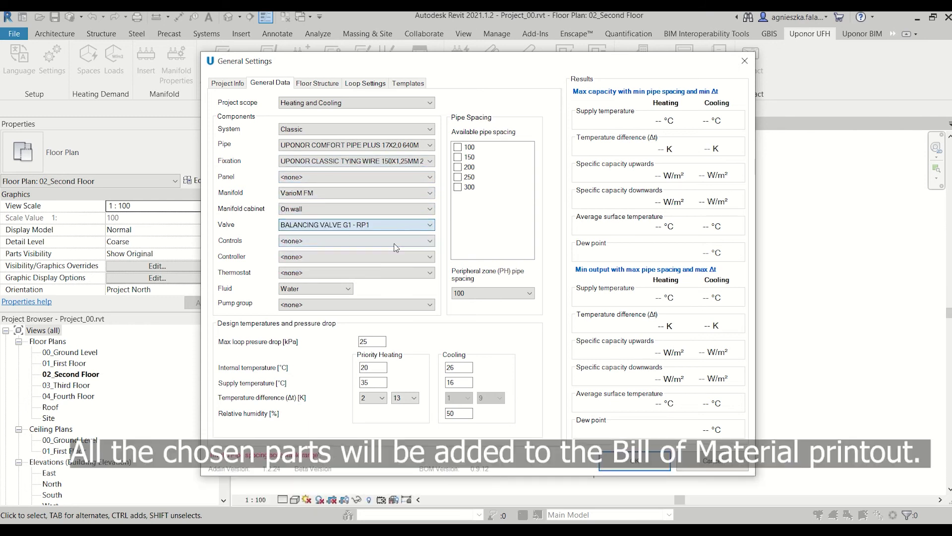
Select Uponor Smatrix Base controls, no controller, and the Smatrix Base flush T-144 thermostat
left_click(394, 242)
left_click(396, 265)
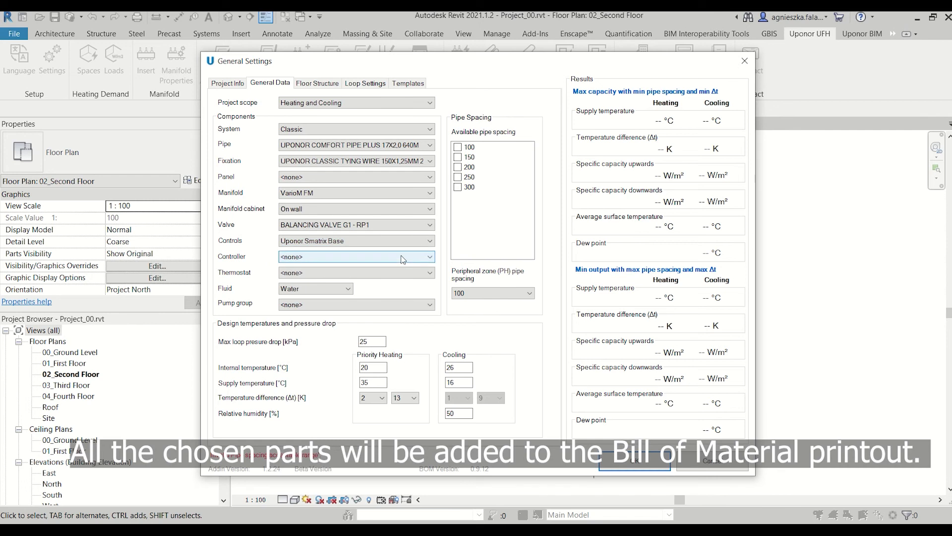
left_click(395, 257)
left_click(392, 265)
left_click(388, 273)
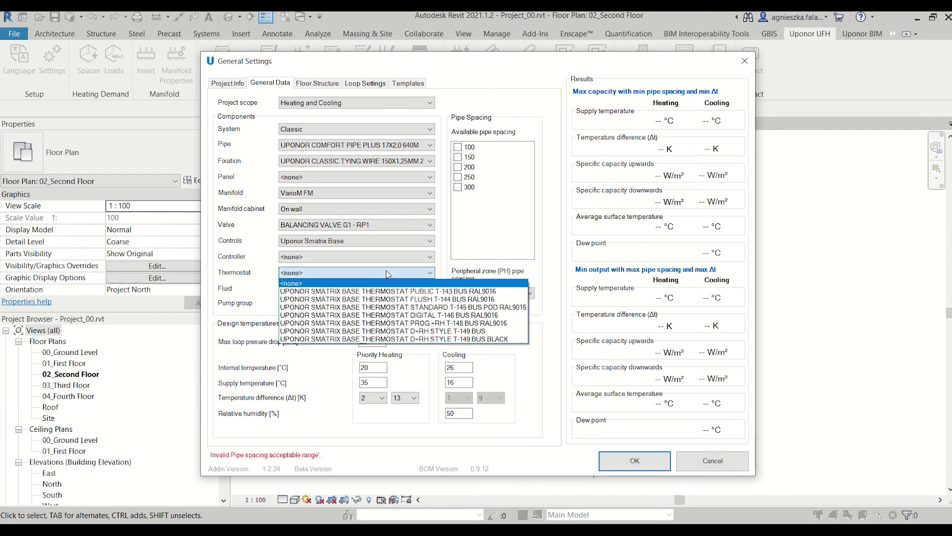
left_click(408, 301)
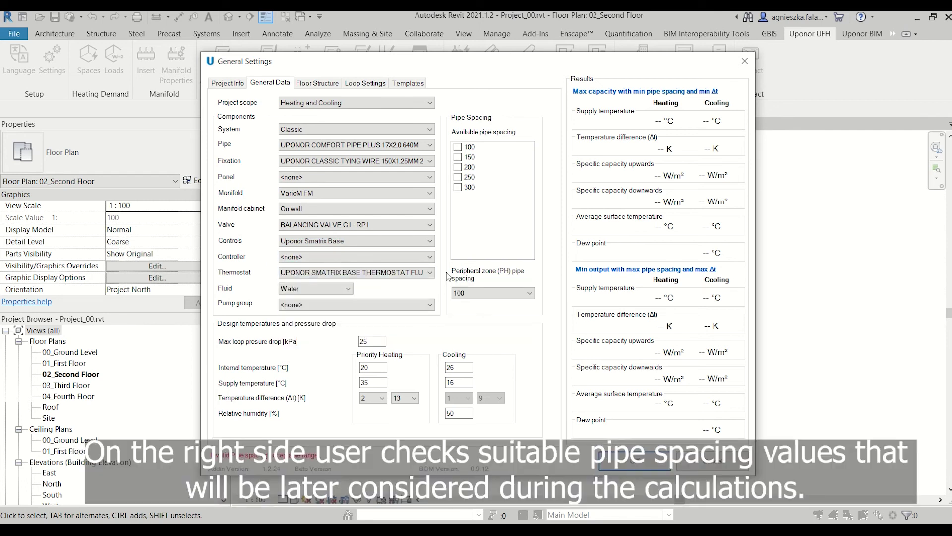
Enable pipe spacings 100, 150, 200, 250 and 300
left_click(457, 147)
left_click(457, 157)
left_click(457, 167)
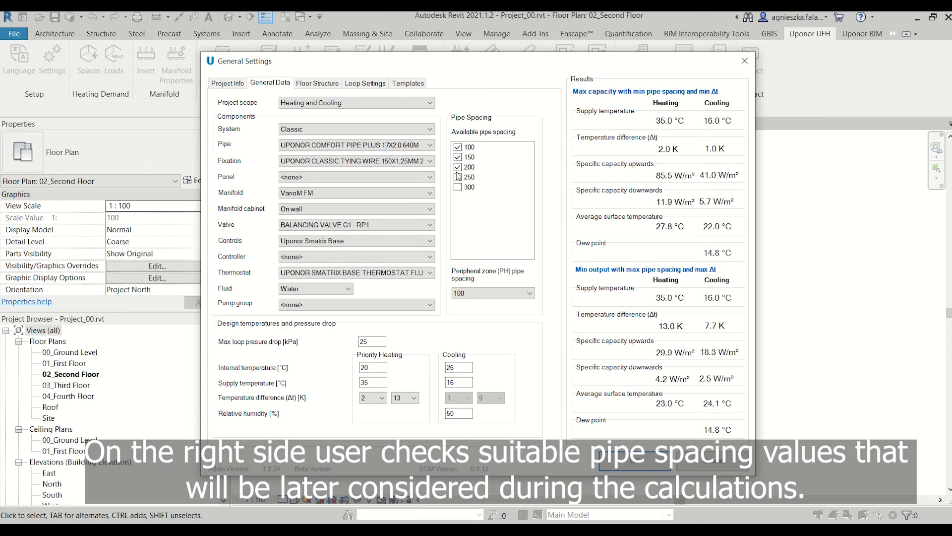
left_click(458, 177)
left_click(458, 187)
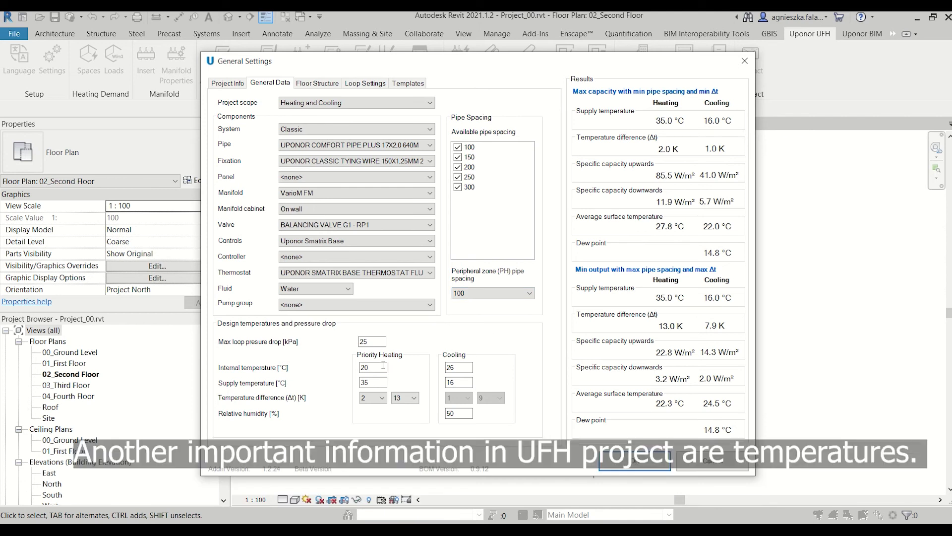
Set the heating temperature difference range to 5–10 K
left_click(381, 398)
left_click(373, 432)
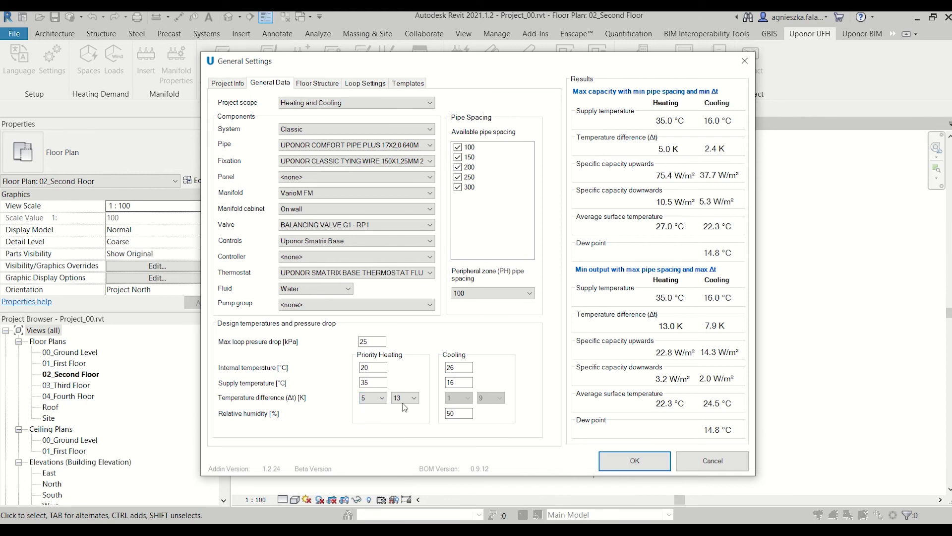
left_click(405, 398)
left_click(399, 472)
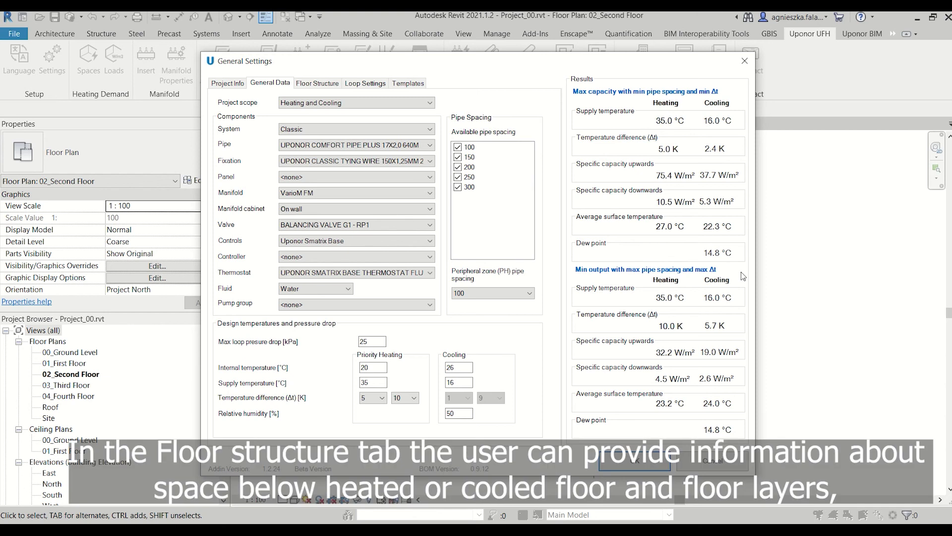
On Floor Structure, try thick ceramic tiles and thin parquet, then return to thin ceramic tiles 0.011
left_click(315, 84)
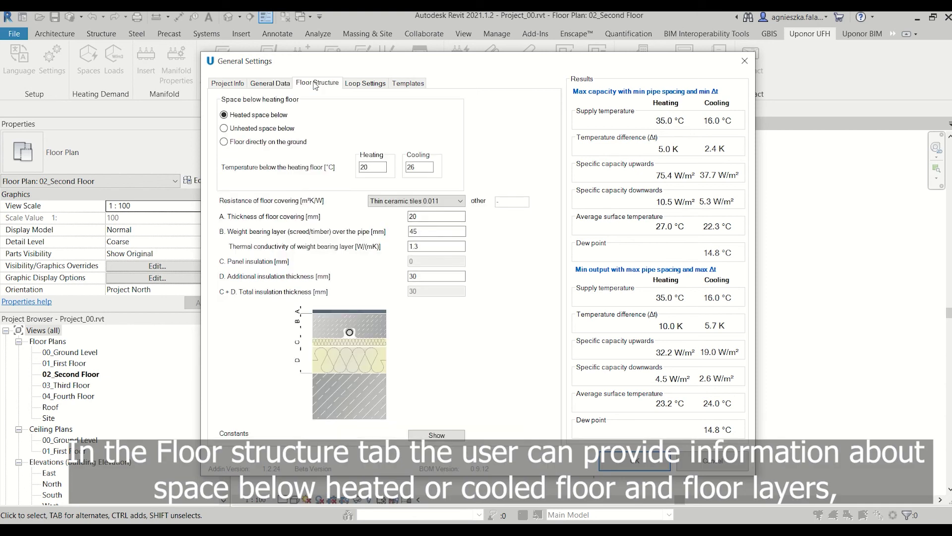
left_click(461, 202)
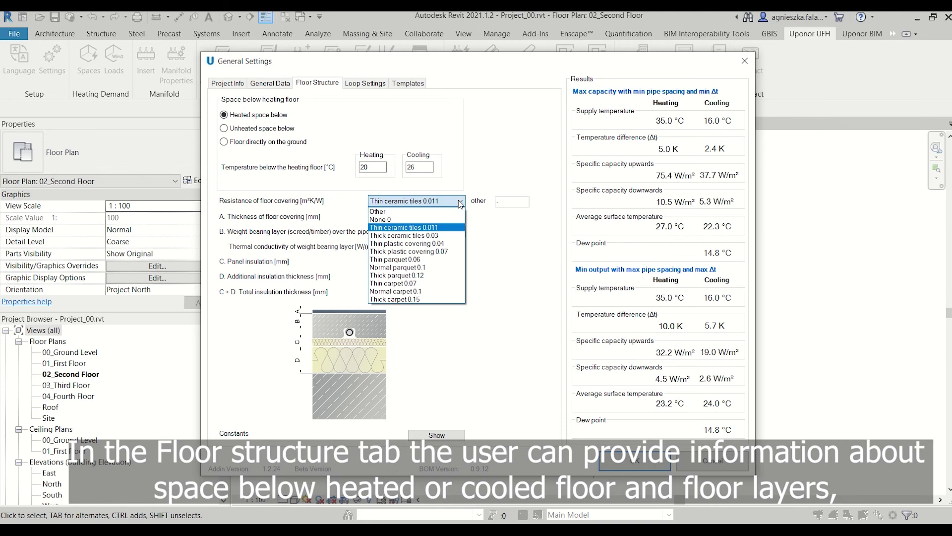
left_click(446, 236)
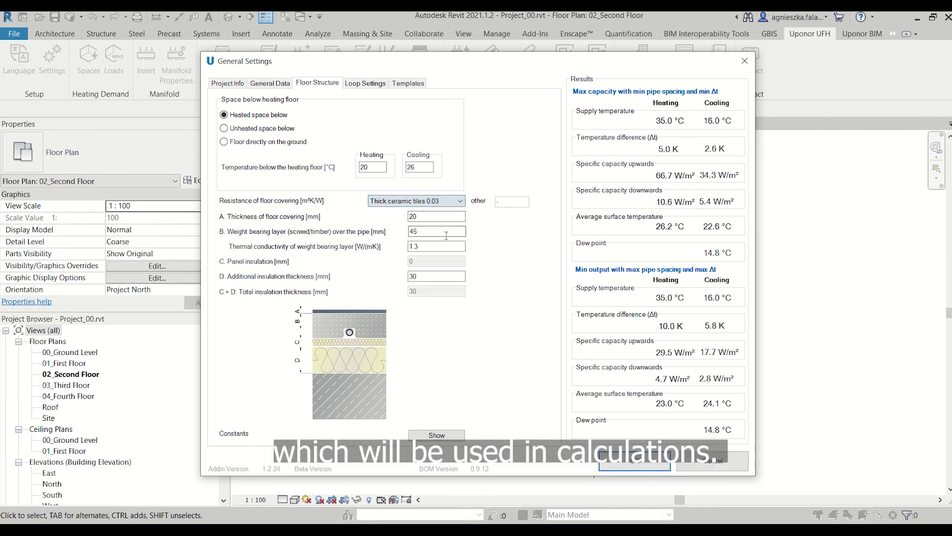
left_click(452, 203)
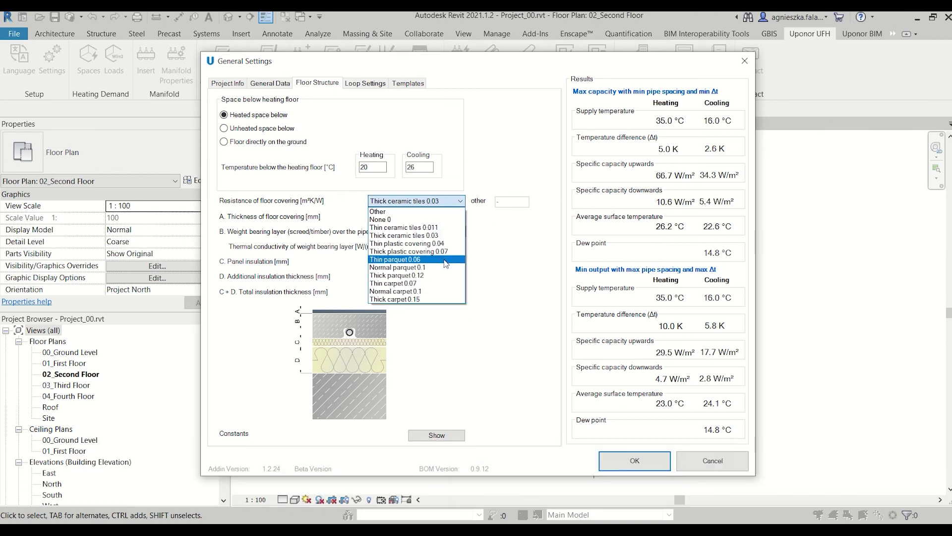
left_click(445, 259)
left_click(460, 201)
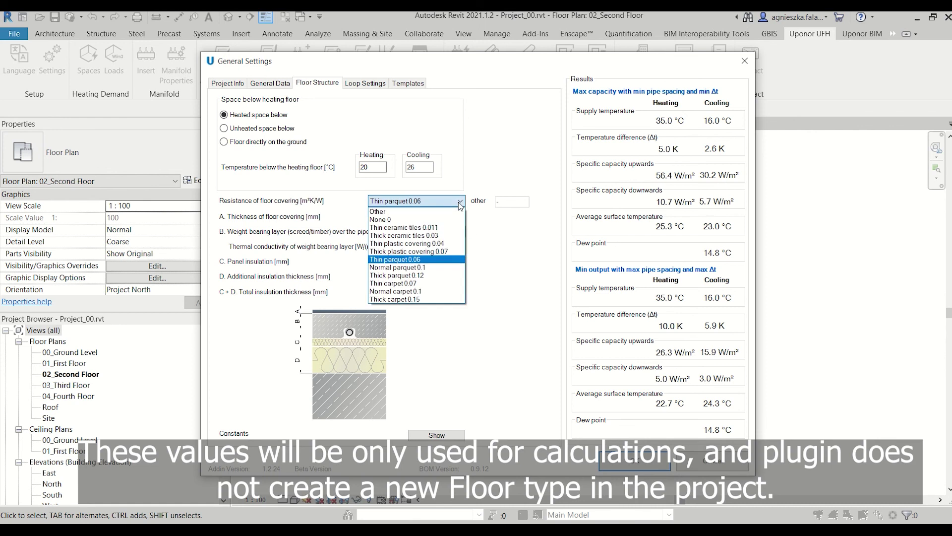
left_click(453, 228)
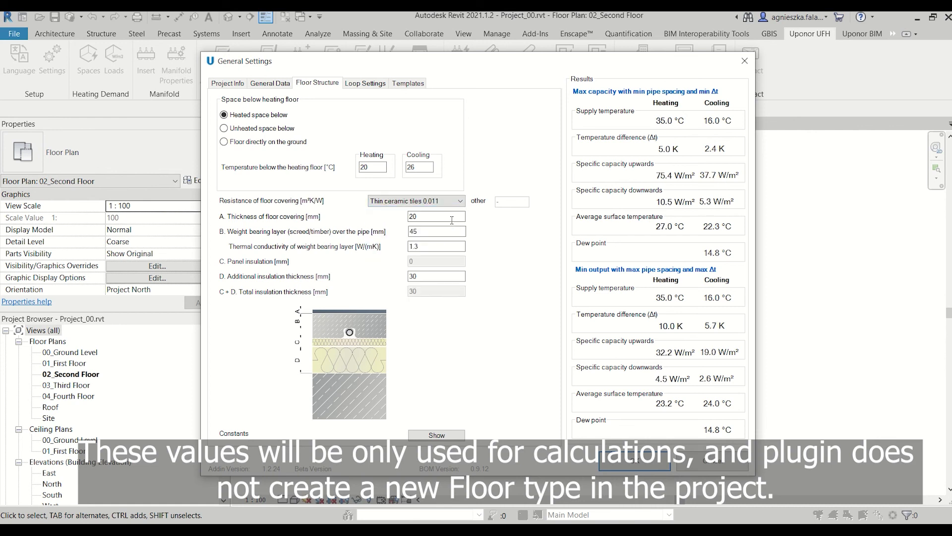
left_click(453, 216)
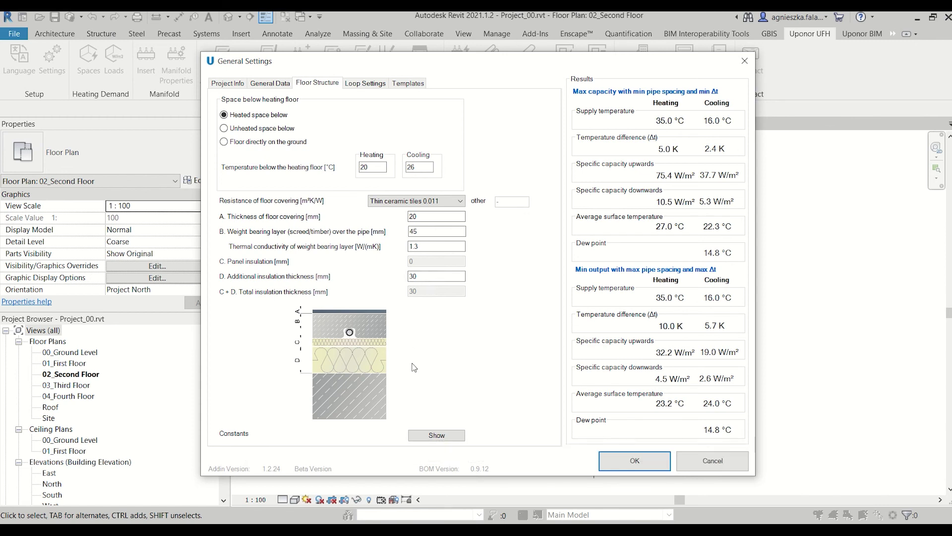
Reveal the fixed thermal constants of the floor layers and review them
left_click(449, 434)
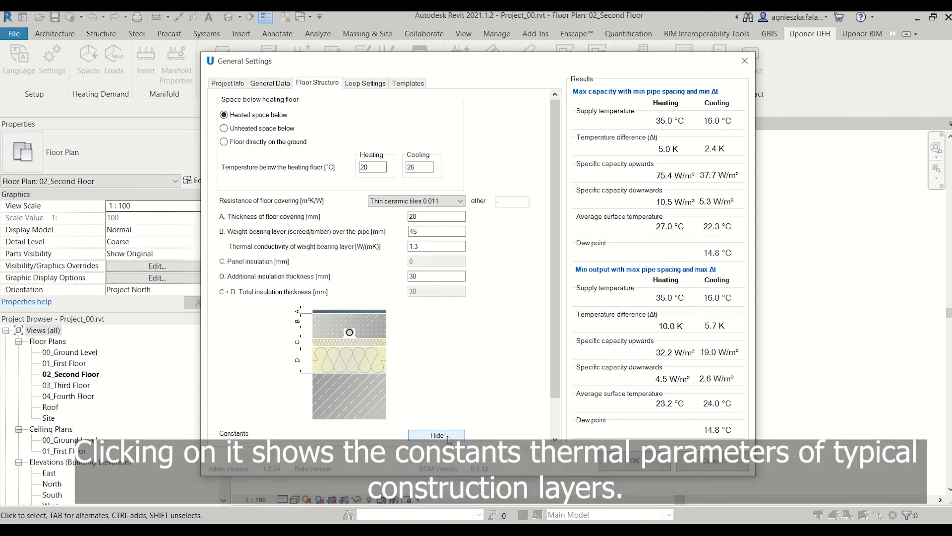
scroll(507, 342, "down", 2)
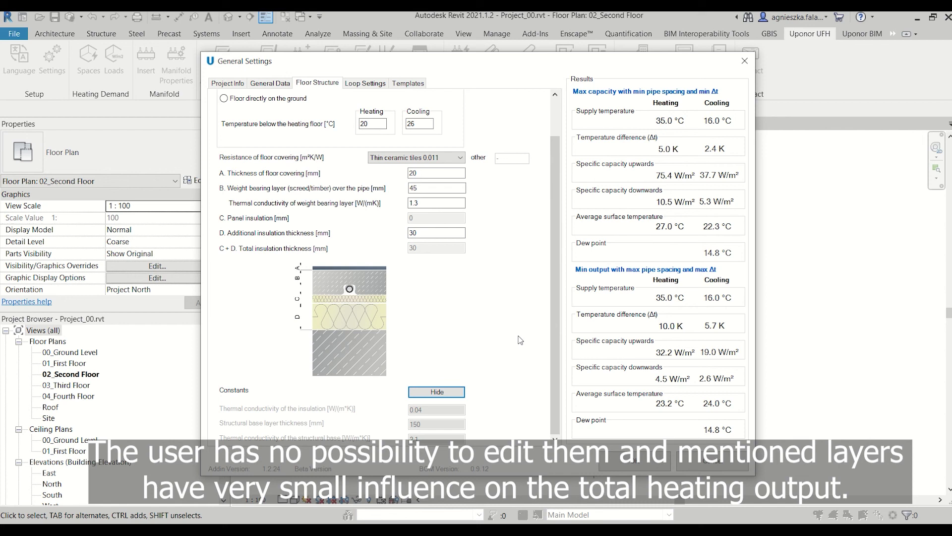
scroll(520, 339, "up", 2)
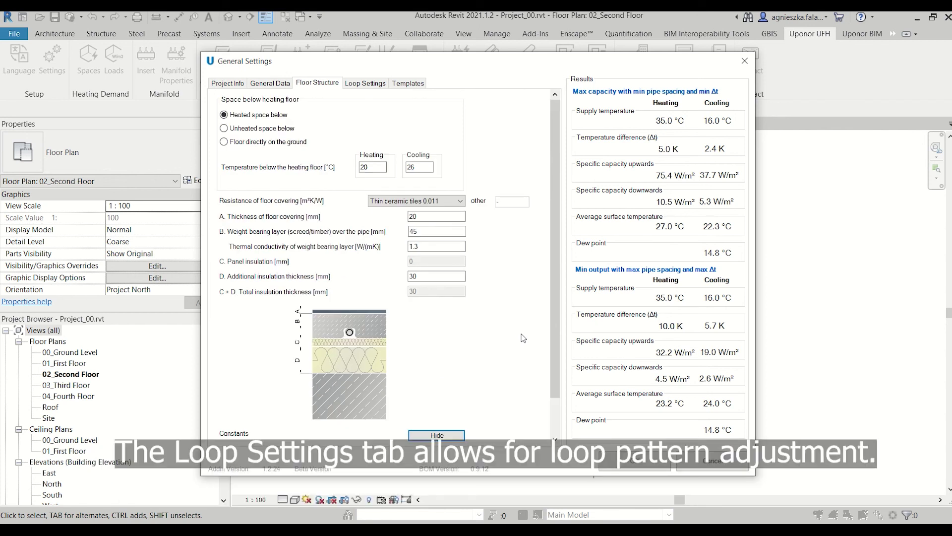
In Loop Settings, keep the Single meander pattern and switch loop direction to Horizontally
left_click(375, 85)
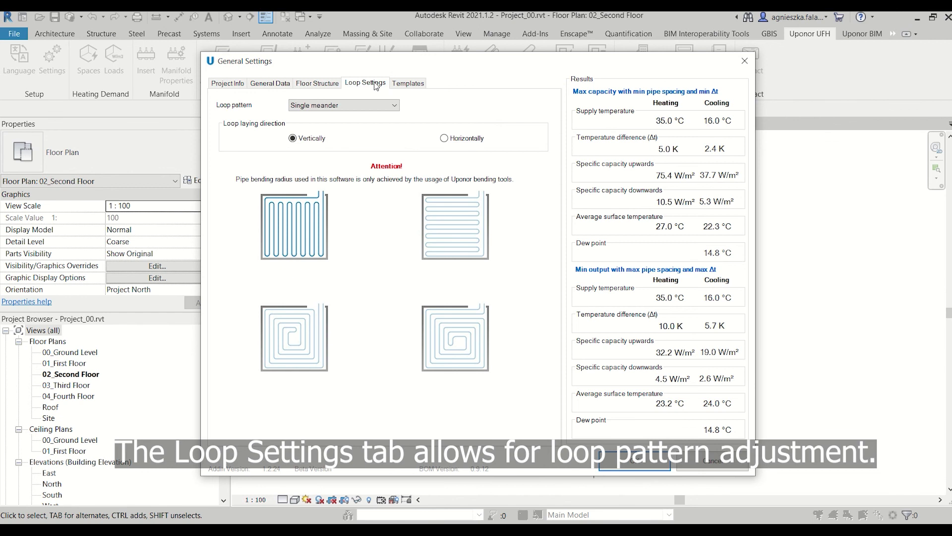
left_click(392, 106)
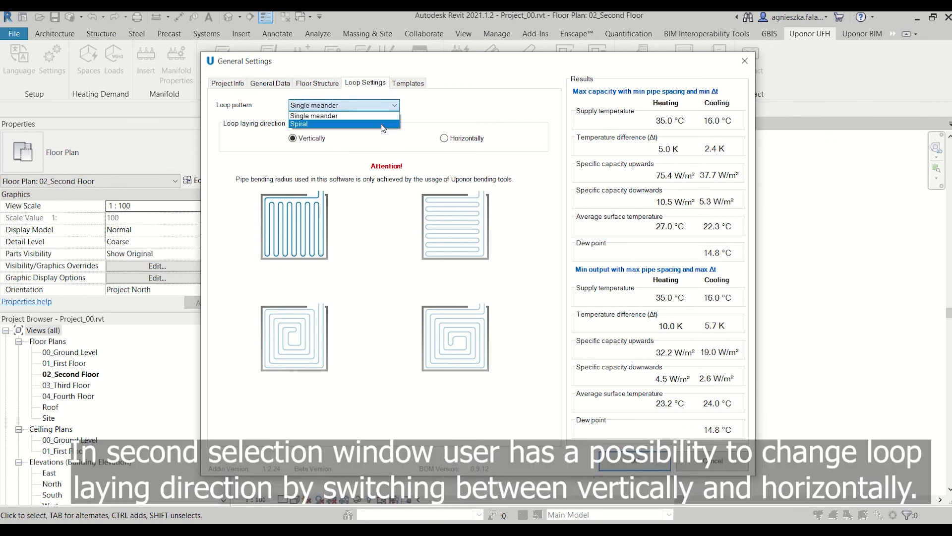
left_click(318, 116)
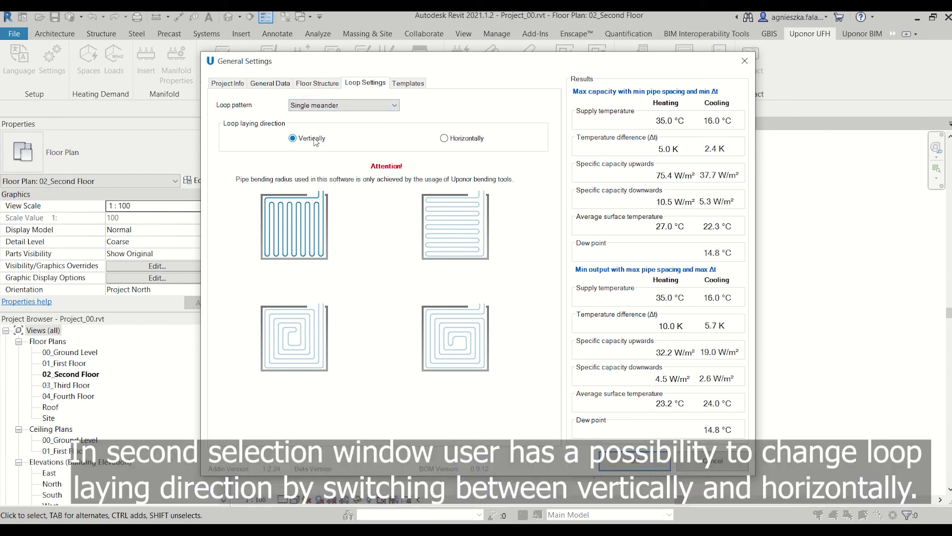
left_click(445, 138)
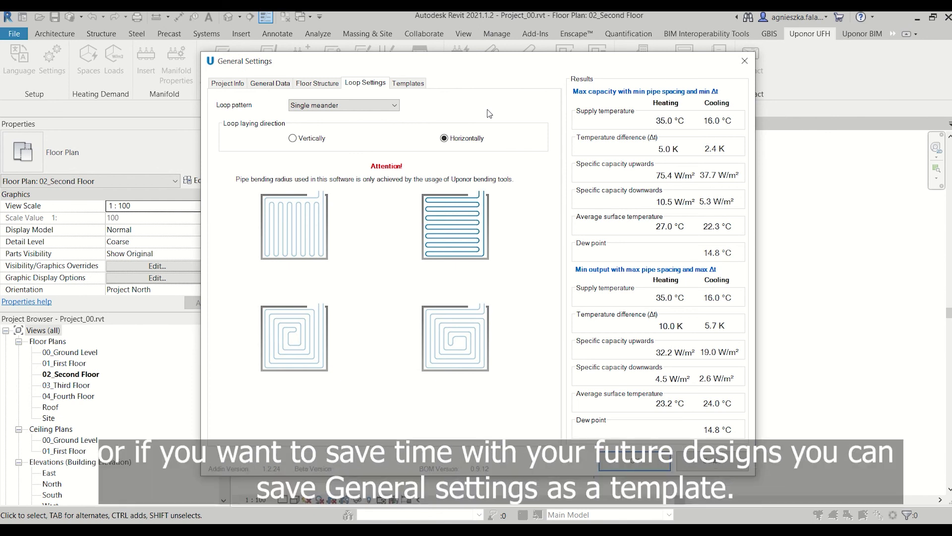
Save the current settings as a new template named PL_Classic
left_click(410, 84)
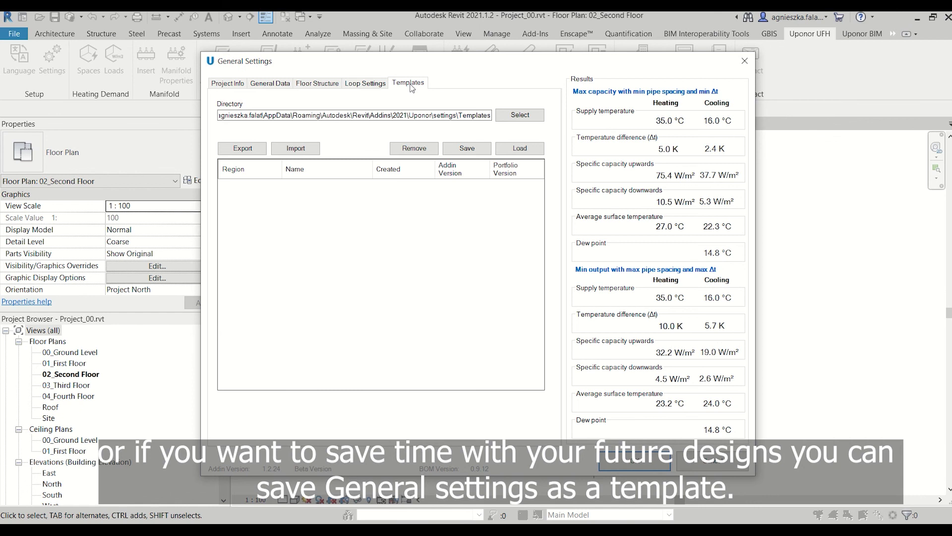
left_click(482, 152)
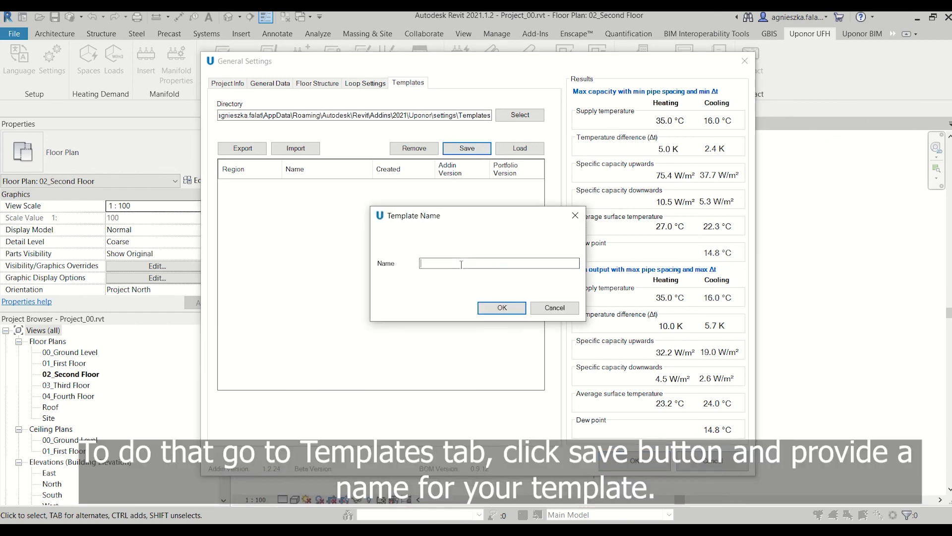
type("PL_Classic")
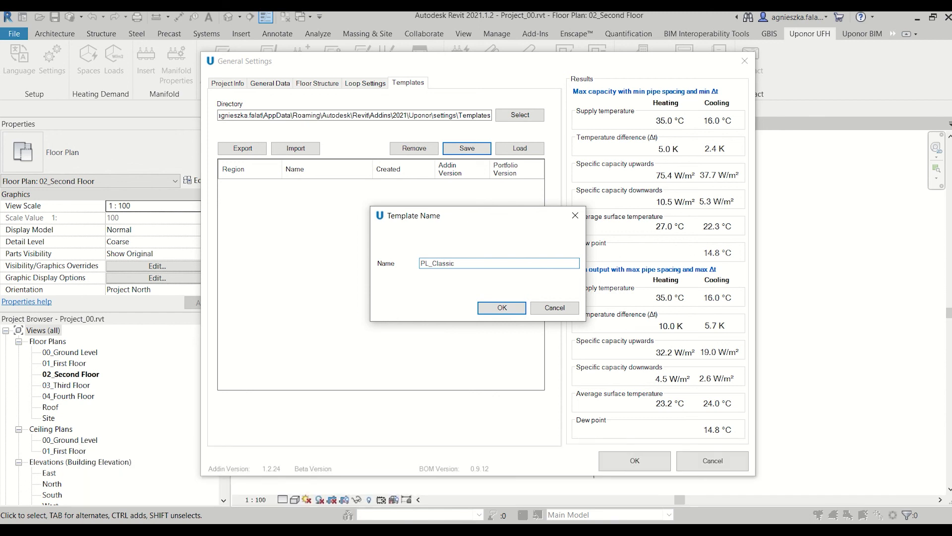
left_click(502, 308)
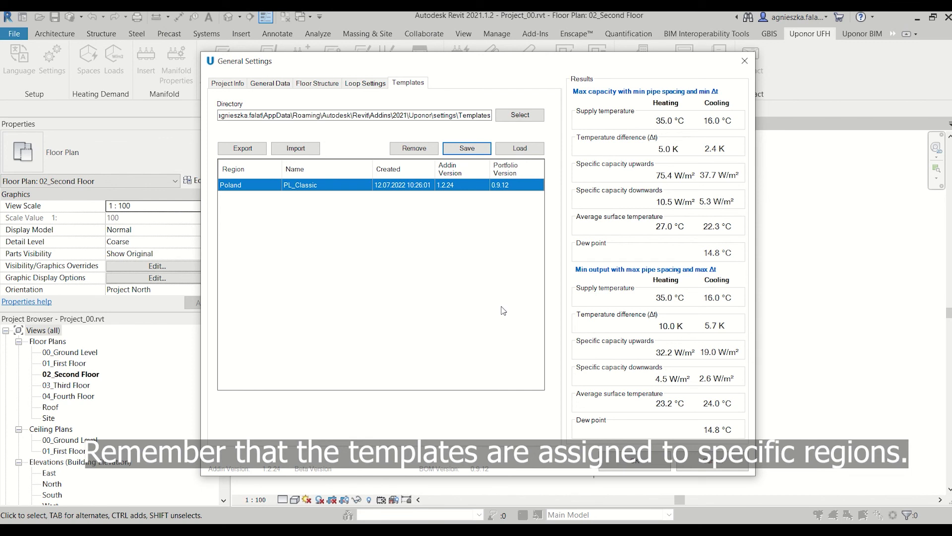
Confirm the General Settings dialog with OK so the UFH settings are applied to the project
left_click(653, 462)
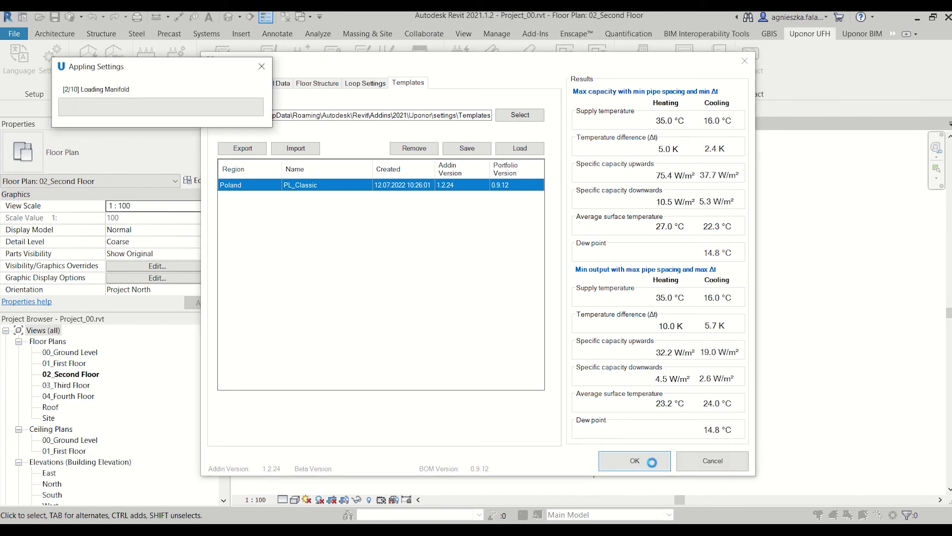